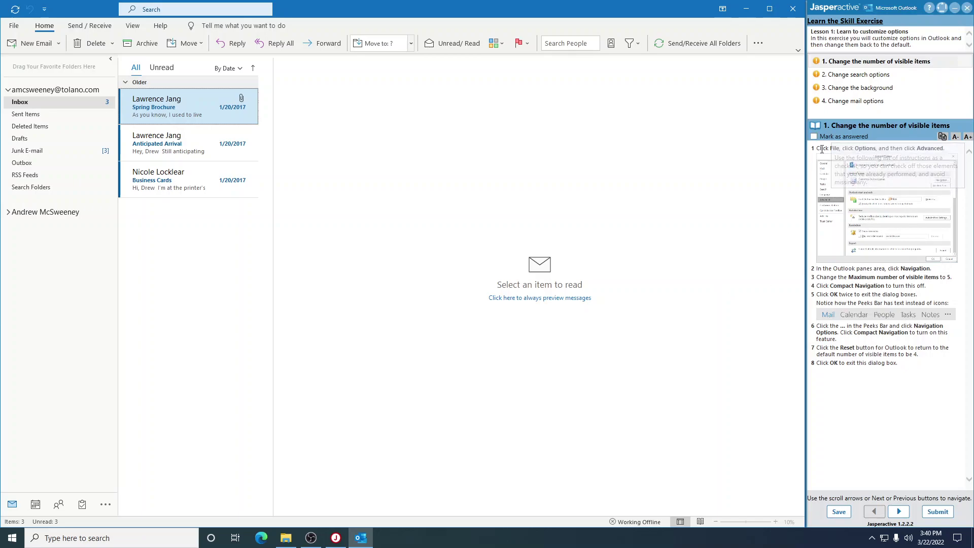
- In Advanced Navigation settings, allow 5 visible items and turn Compact Navigation off
{"action": "left_click", "coordinate": [14, 26]}
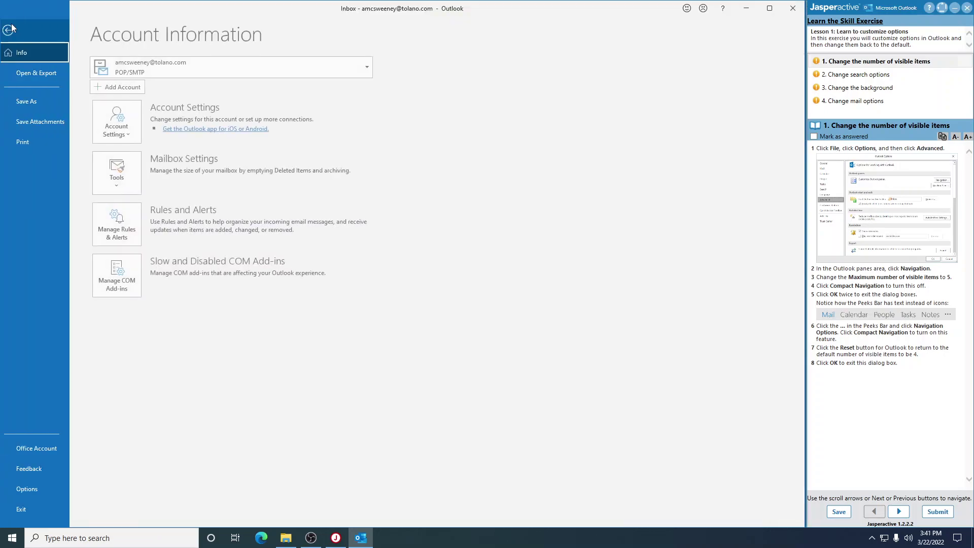
{"action": "left_click", "coordinate": [53, 489]}
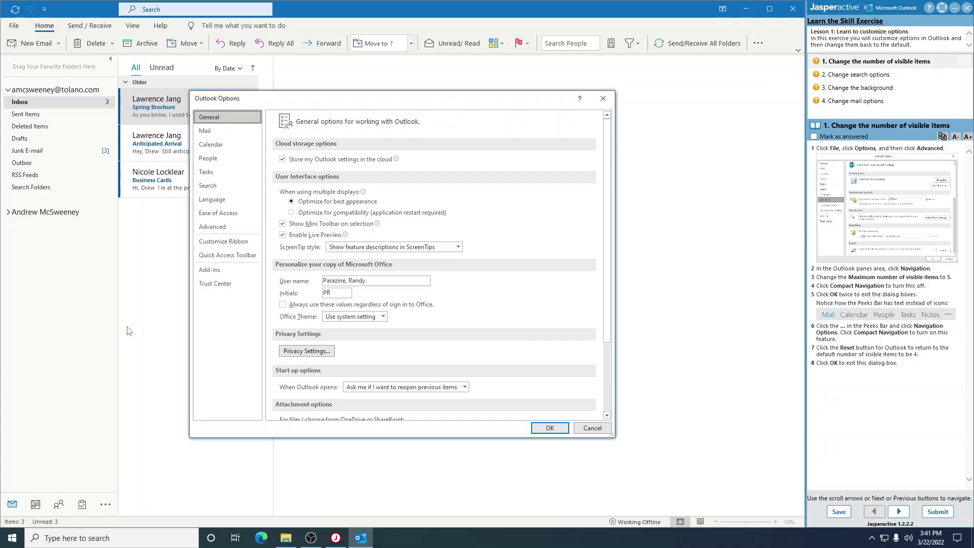
{"action": "left_click", "coordinate": [205, 233]}
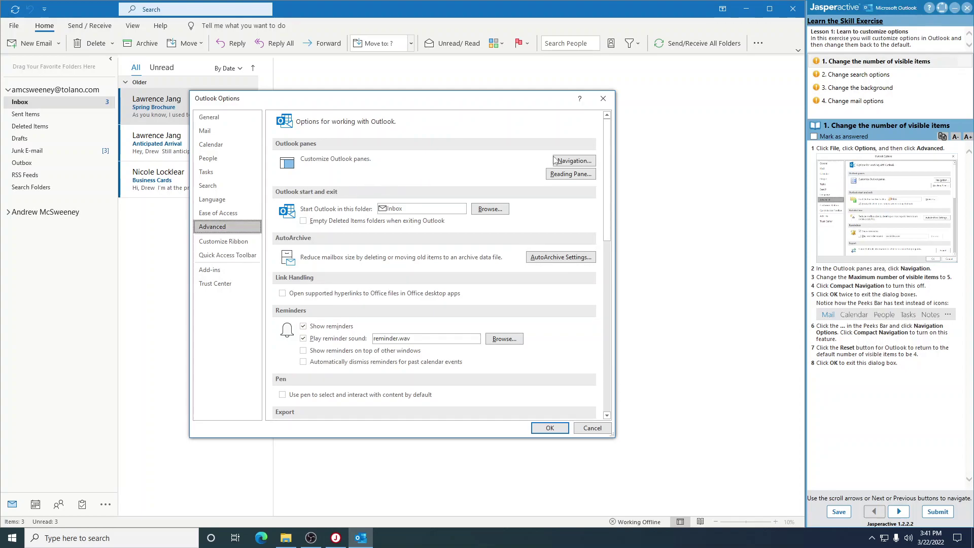
{"action": "left_click", "coordinate": [574, 161]}
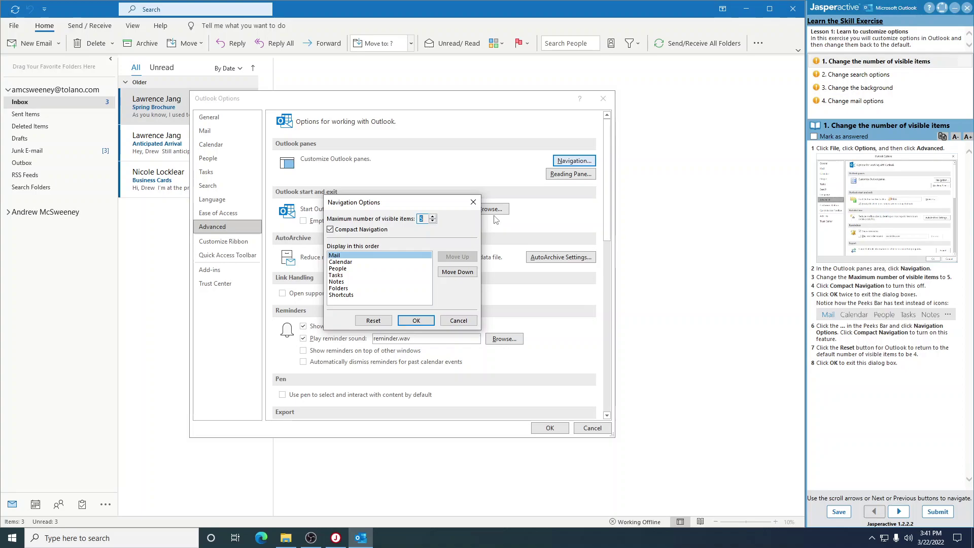
{"action": "left_click", "coordinate": [331, 230]}
{"action": "left_click", "coordinate": [426, 320]}
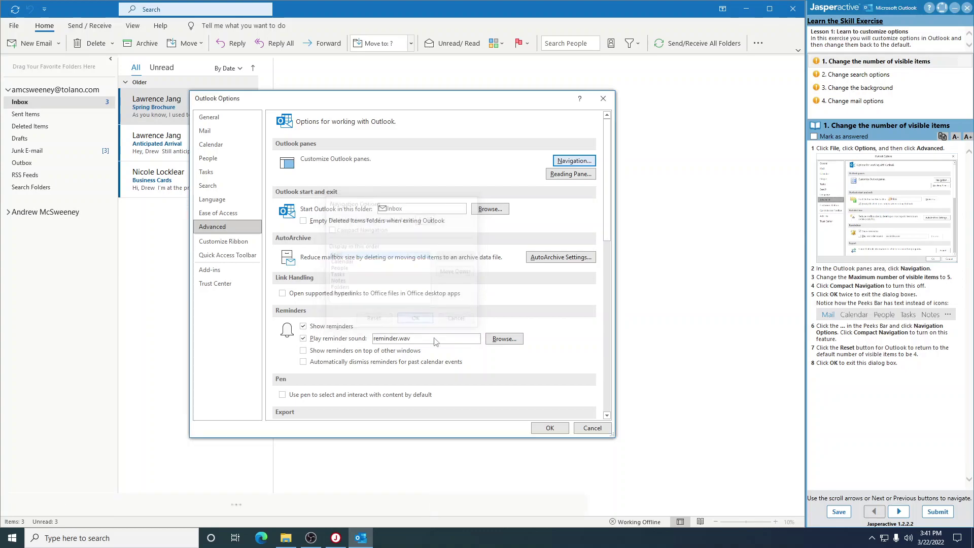
- Close Options, then turn Compact Navigation back on and reset visible items to the default 4
{"action": "left_click", "coordinate": [550, 431]}
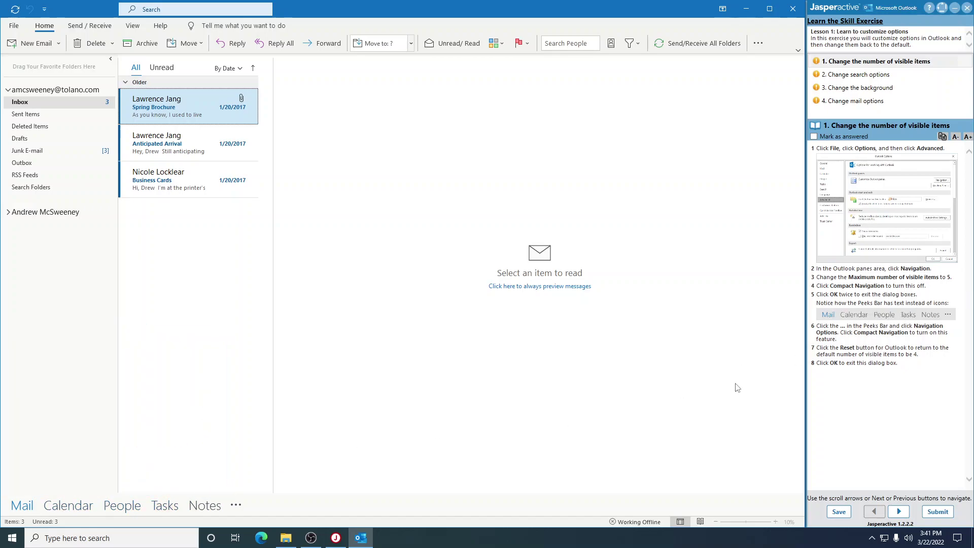
{"action": "left_click", "coordinate": [236, 506]}
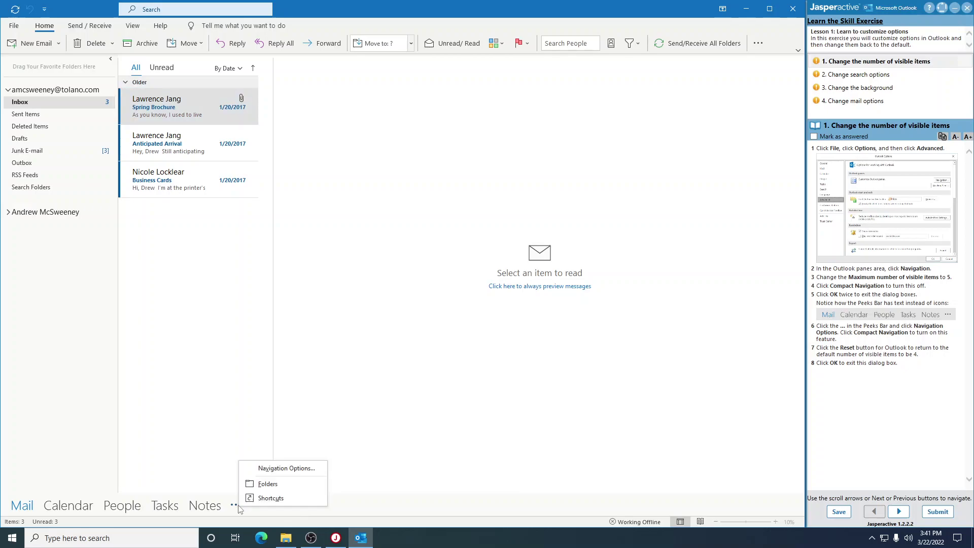
{"action": "left_click", "coordinate": [280, 470]}
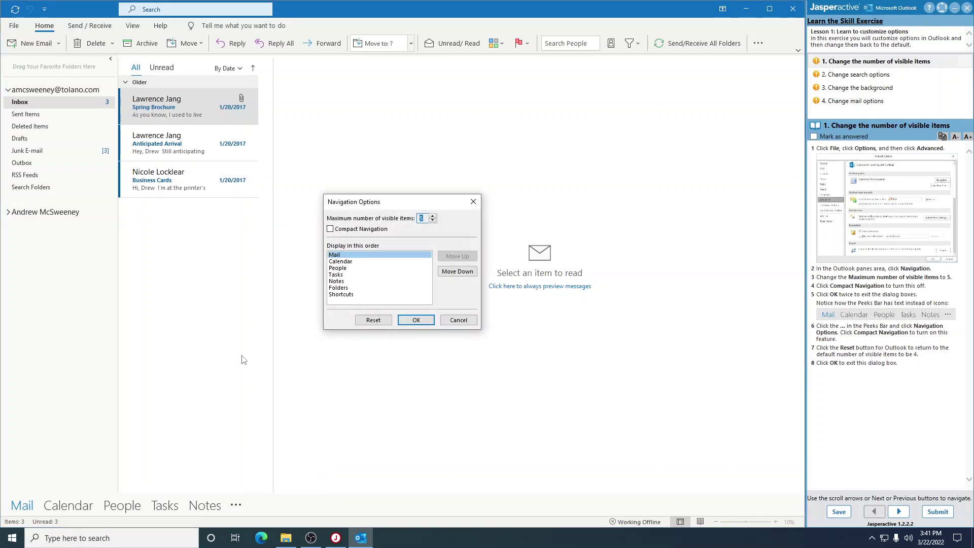
{"action": "left_click", "coordinate": [330, 229]}
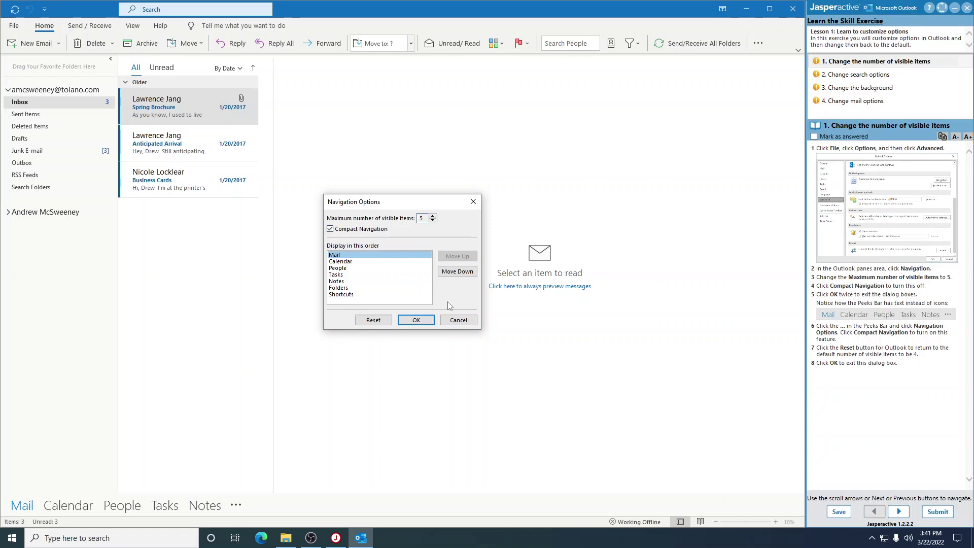
{"action": "left_click", "coordinate": [373, 320]}
{"action": "left_click", "coordinate": [416, 320]}
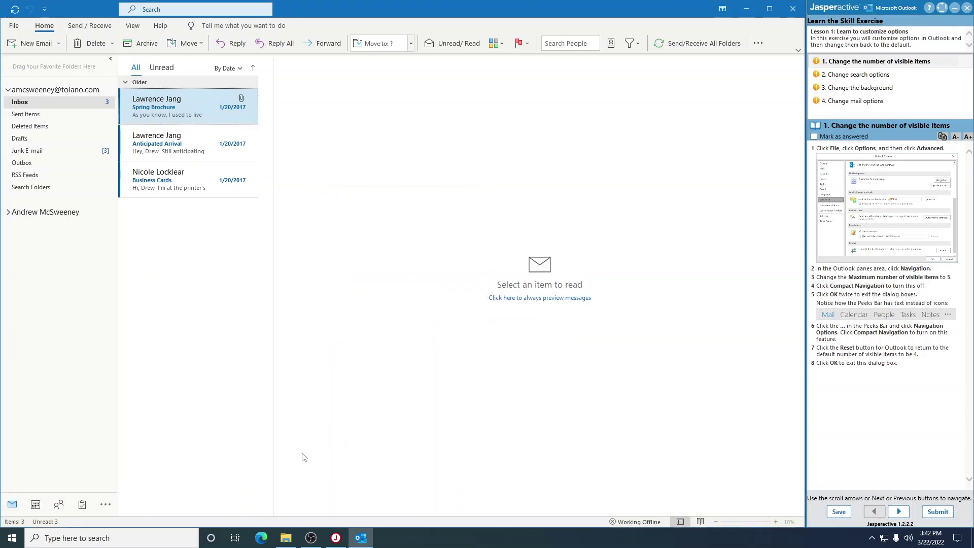
- Mark the first task answered, advance to the search task, and open Search options
{"action": "left_click", "coordinate": [814, 136]}
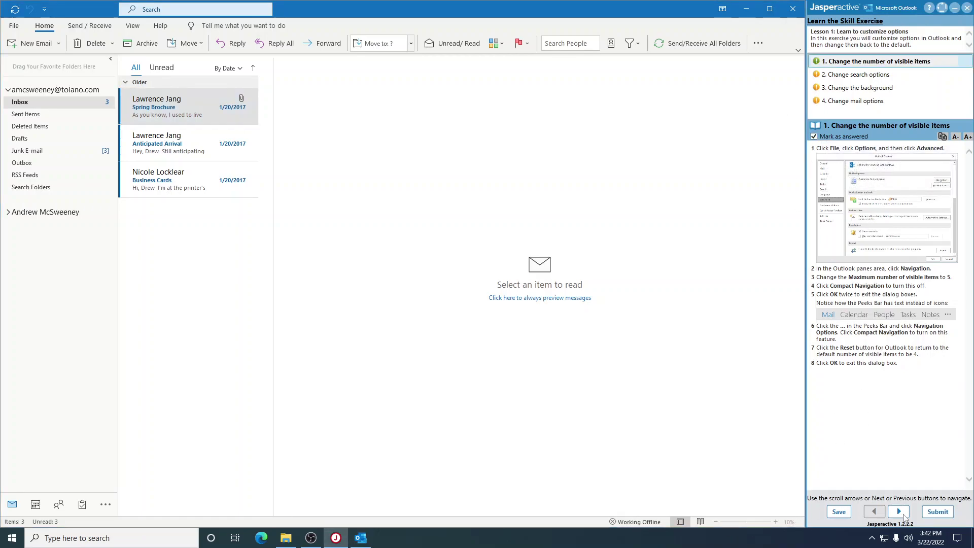
{"action": "left_click", "coordinate": [906, 512]}
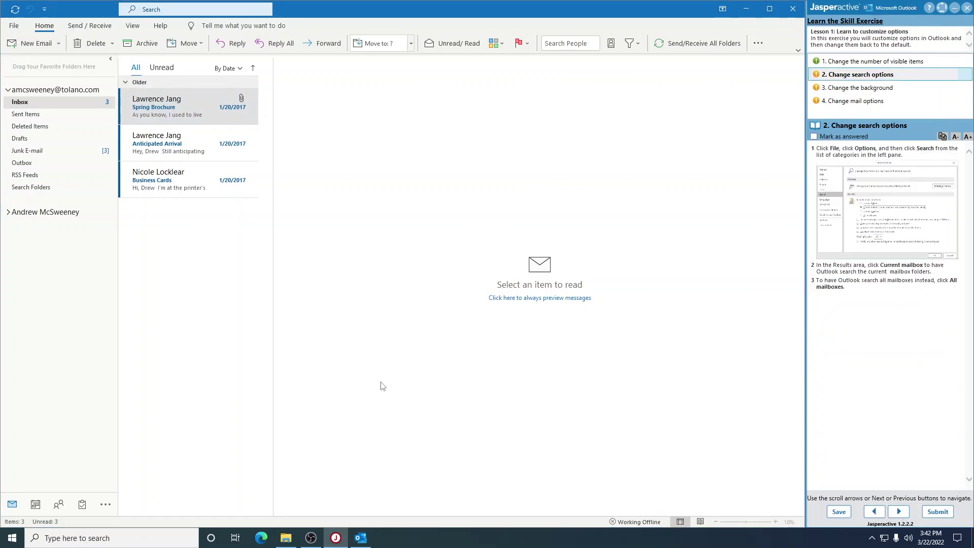
{"action": "left_click", "coordinate": [14, 27]}
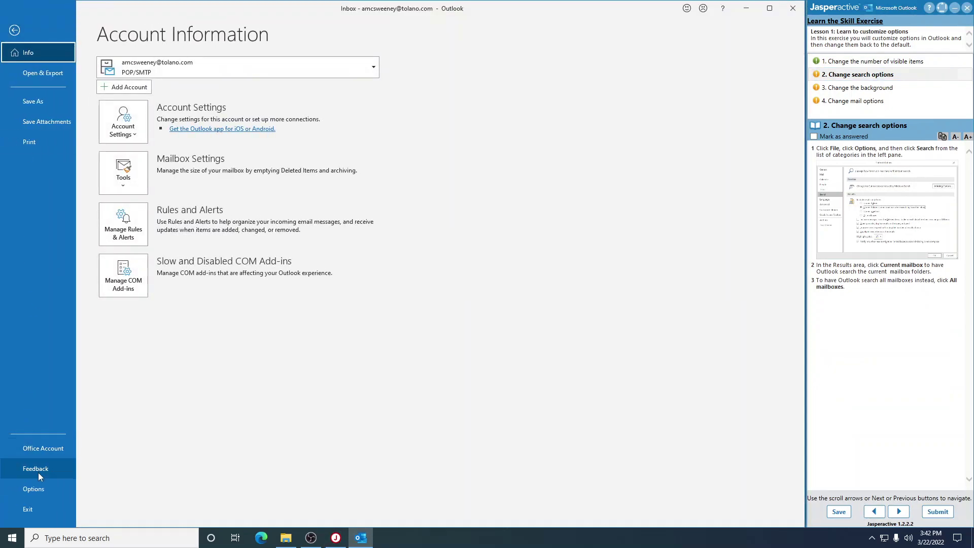
{"action": "left_click", "coordinate": [40, 489]}
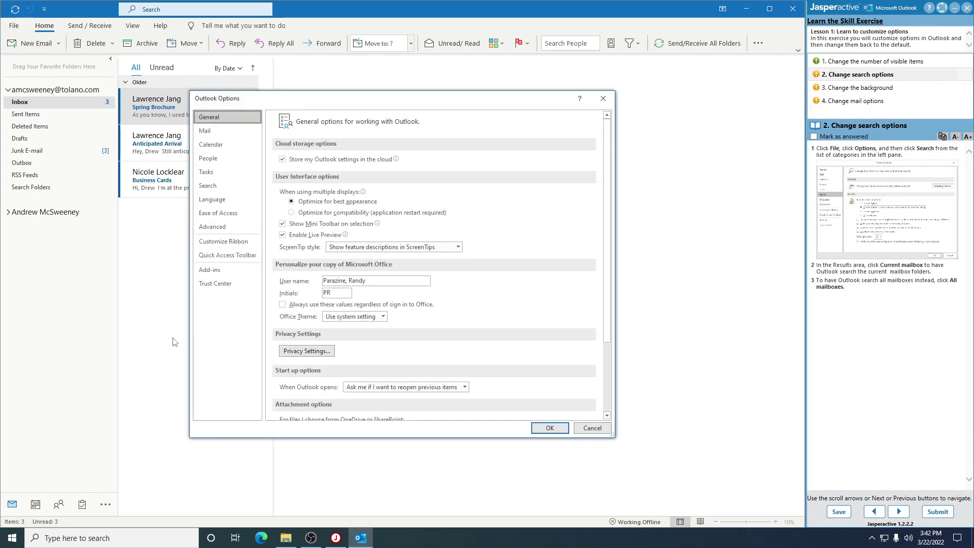
{"action": "left_click", "coordinate": [214, 185]}
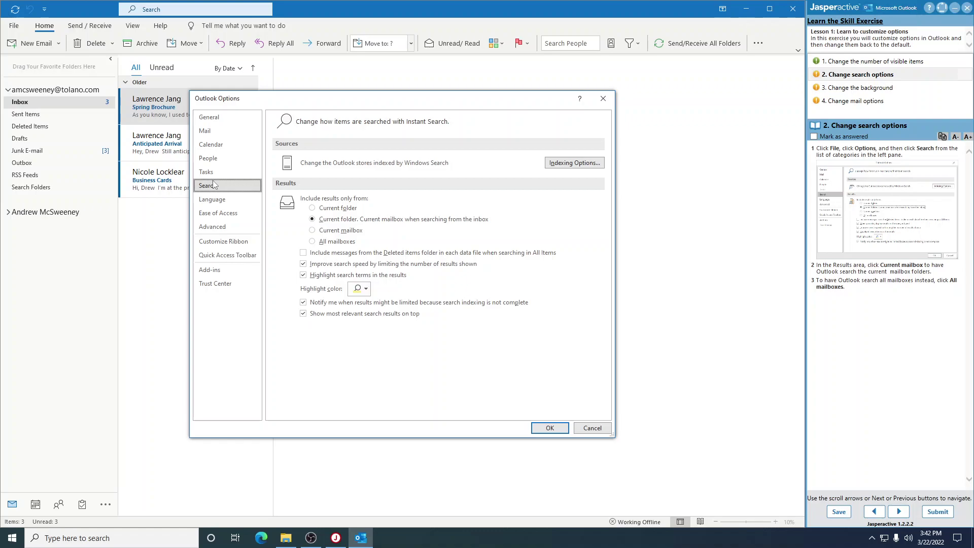
- Switch search scope to Current mailbox, then to All mailboxes, and mark the task answered
{"action": "left_click", "coordinate": [312, 231]}
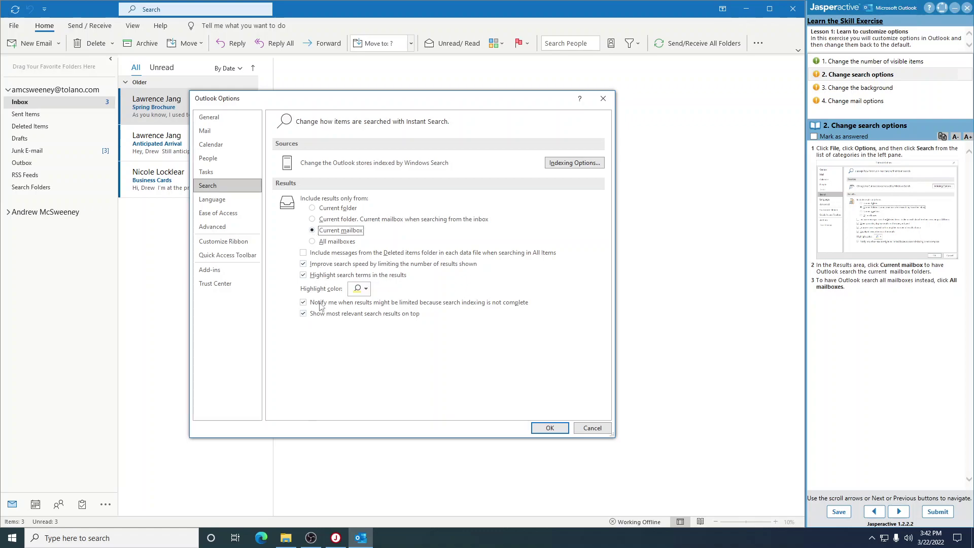
{"action": "left_click", "coordinate": [312, 242]}
{"action": "left_click", "coordinate": [814, 136]}
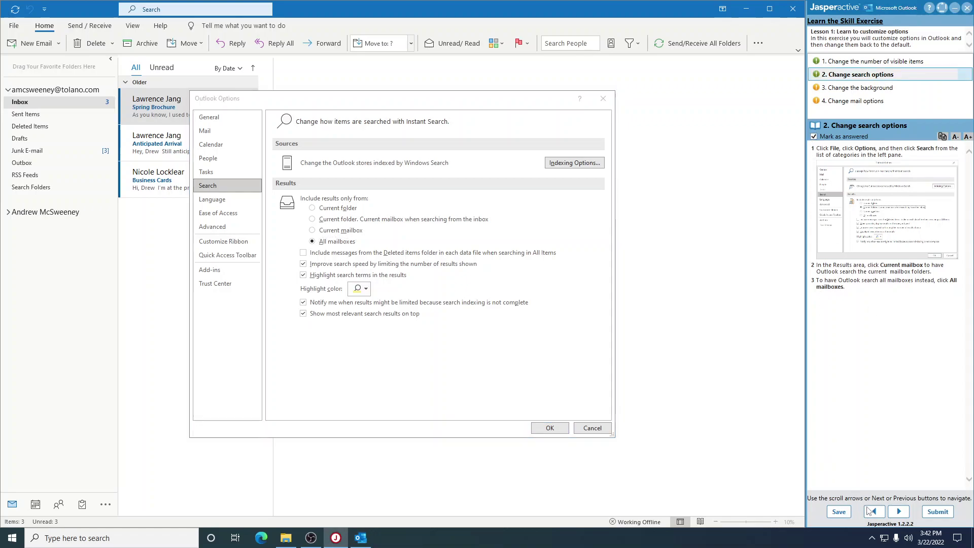
- Advance to the background task and set the General Office Theme to White
{"action": "left_click", "coordinate": [900, 512]}
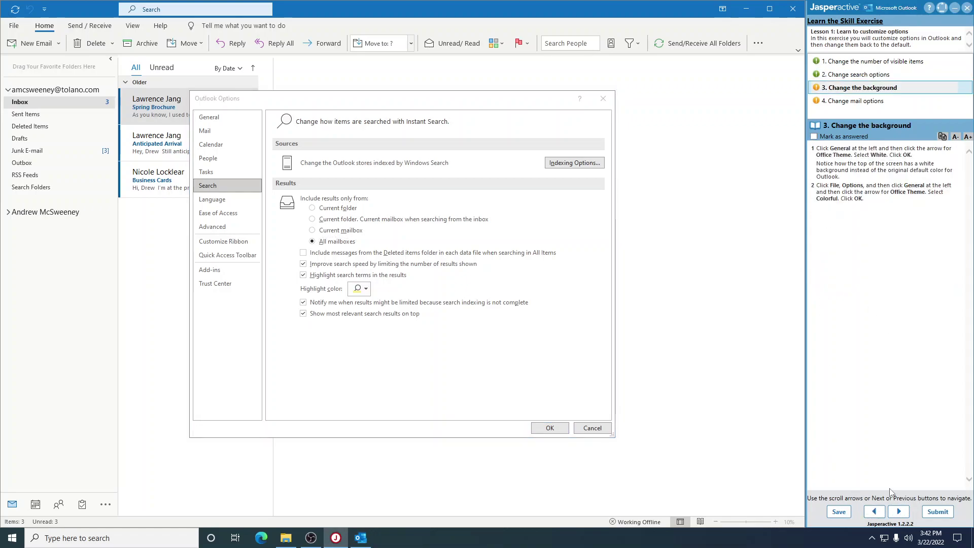
{"action": "left_click", "coordinate": [219, 121]}
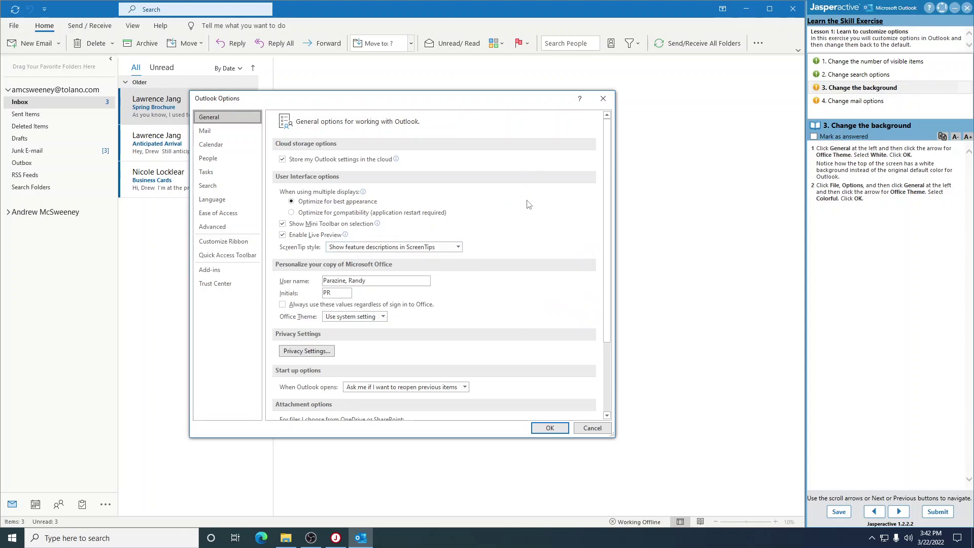
{"action": "scroll", "coordinate": [530, 214], "scroll_direction": "down", "scroll_amount": 4}
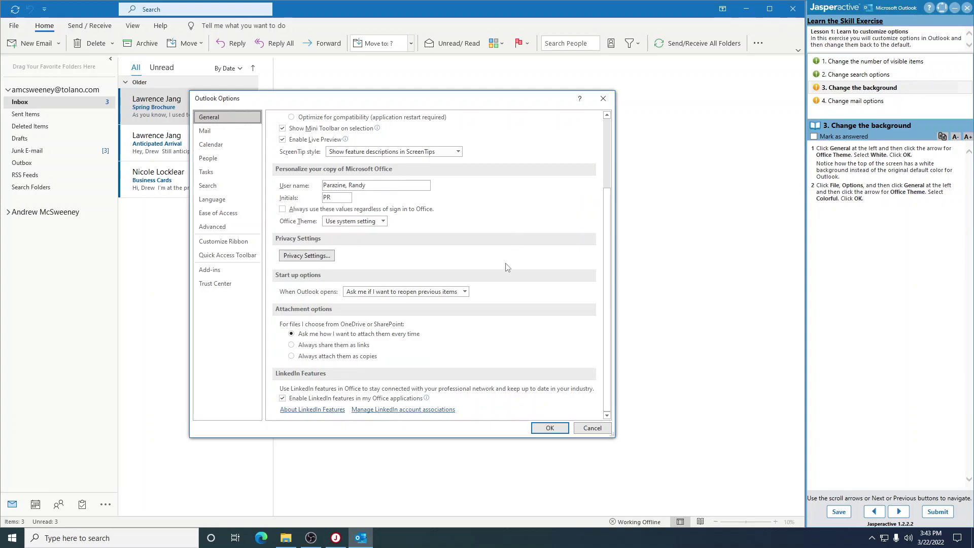
{"action": "scroll", "coordinate": [508, 268], "scroll_direction": "up", "scroll_amount": 4}
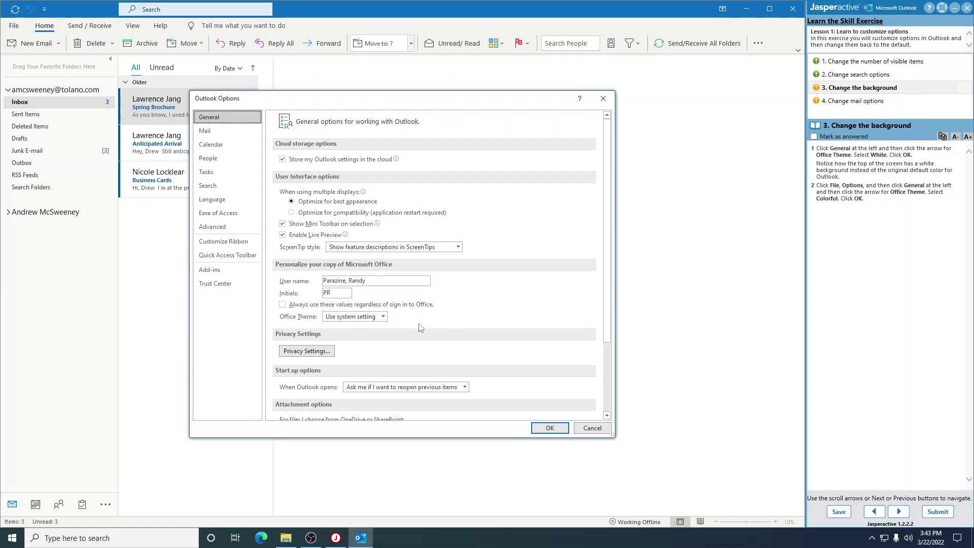
{"action": "left_click", "coordinate": [383, 318]}
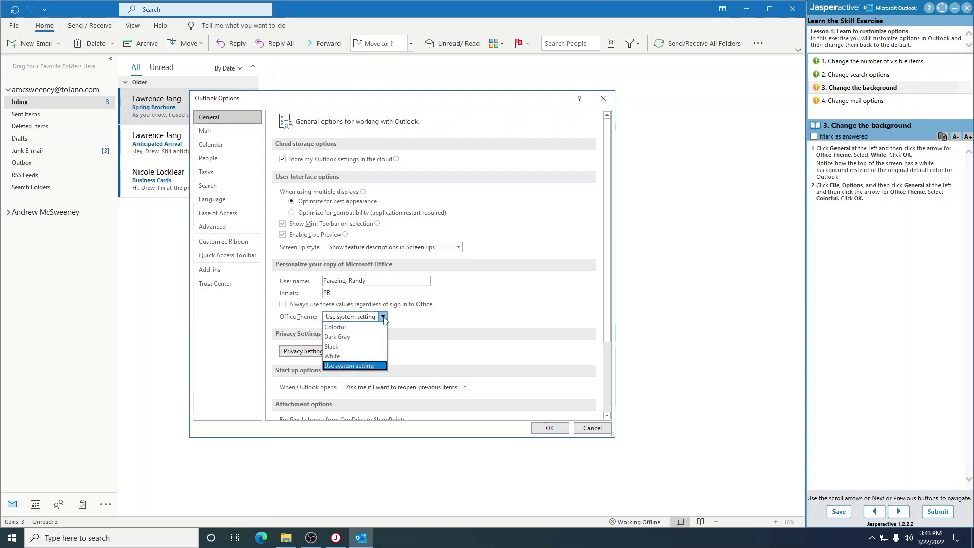
{"action": "left_click", "coordinate": [367, 355]}
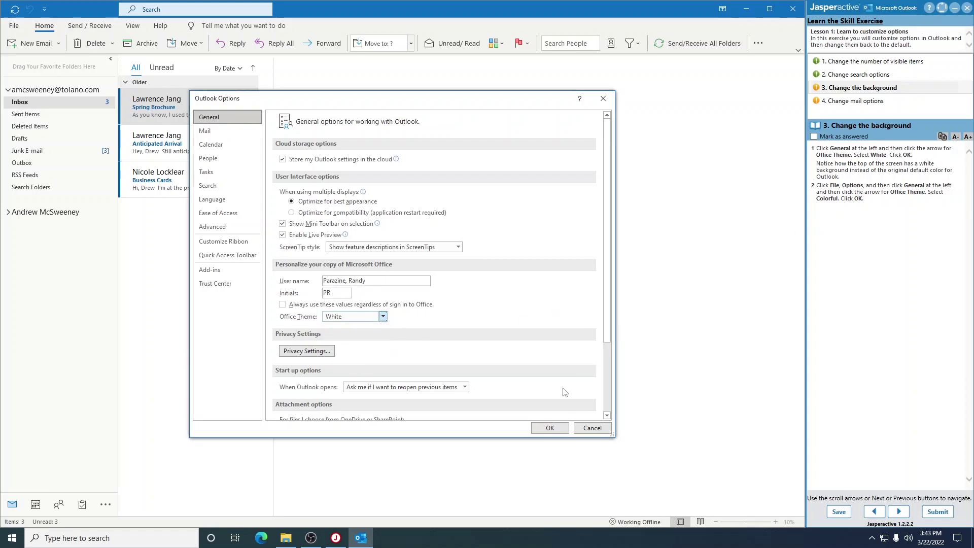
{"action": "left_click", "coordinate": [548, 428]}
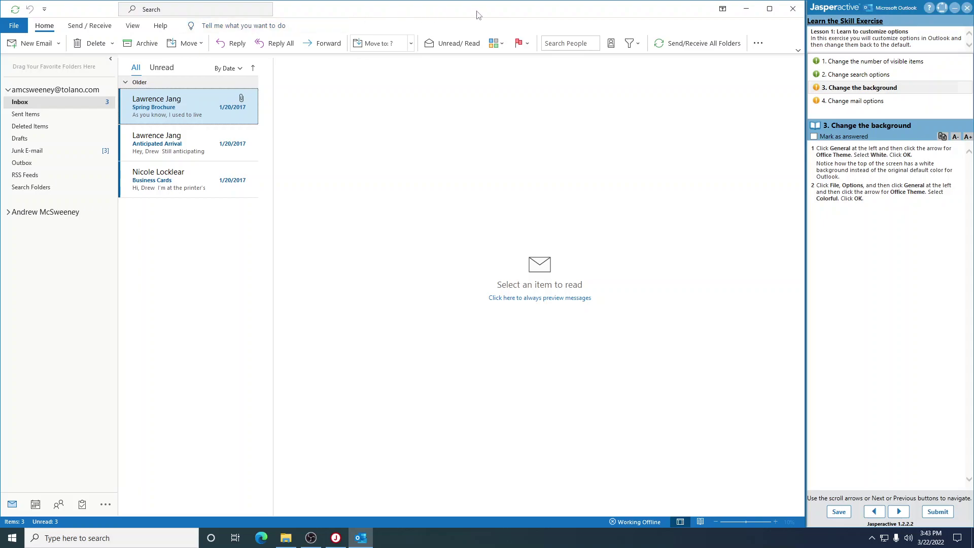
- Set the Office Theme back to Colorful and mark the background task answered
{"action": "left_click", "coordinate": [15, 26]}
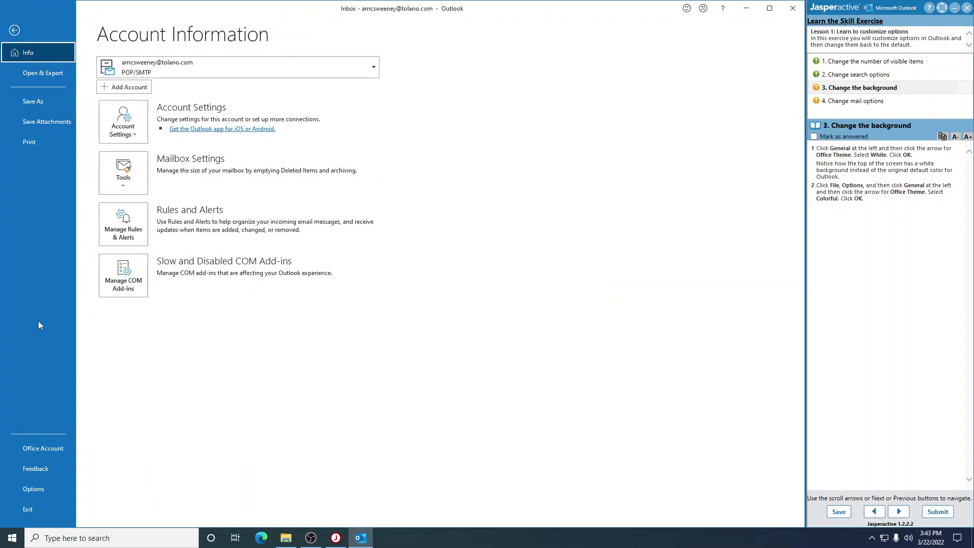
{"action": "left_click", "coordinate": [44, 492]}
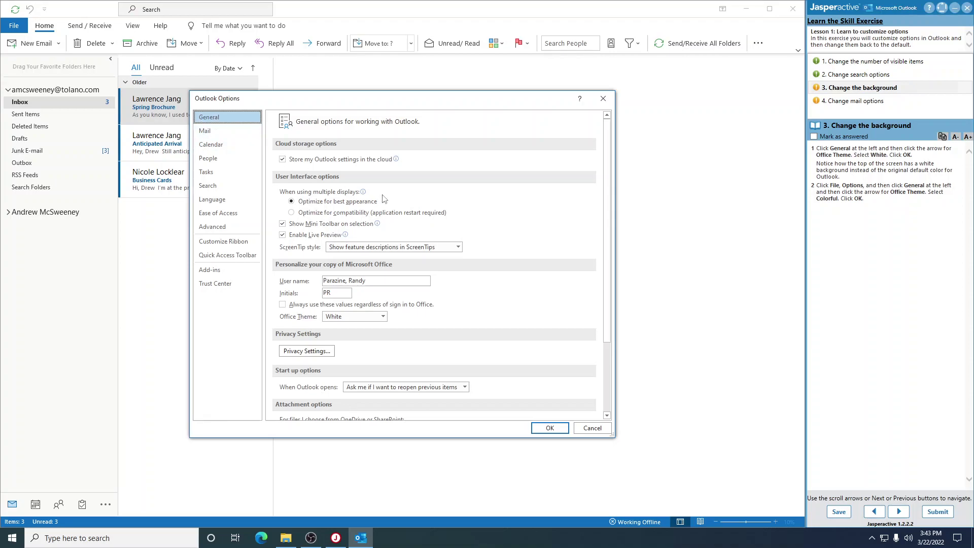
{"action": "left_click", "coordinate": [384, 316]}
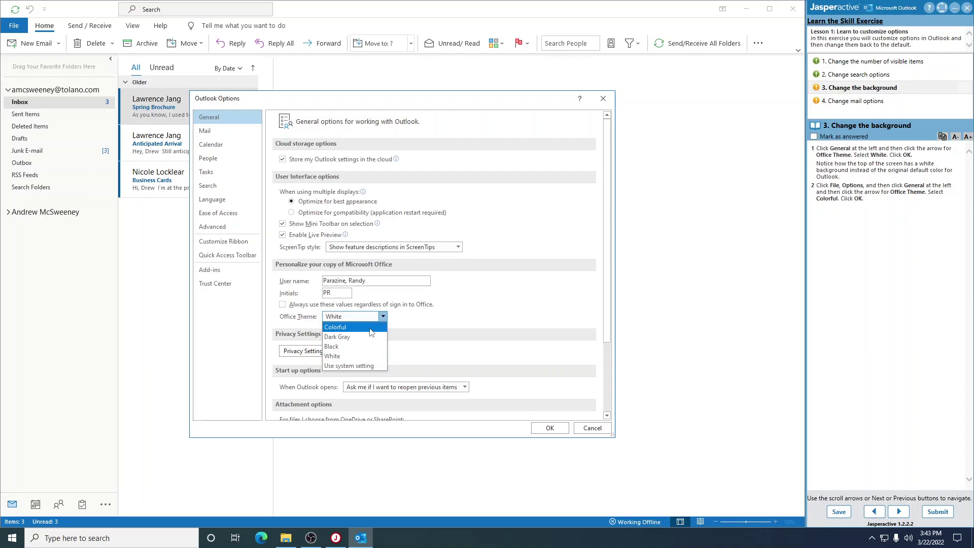
{"action": "left_click", "coordinate": [370, 328]}
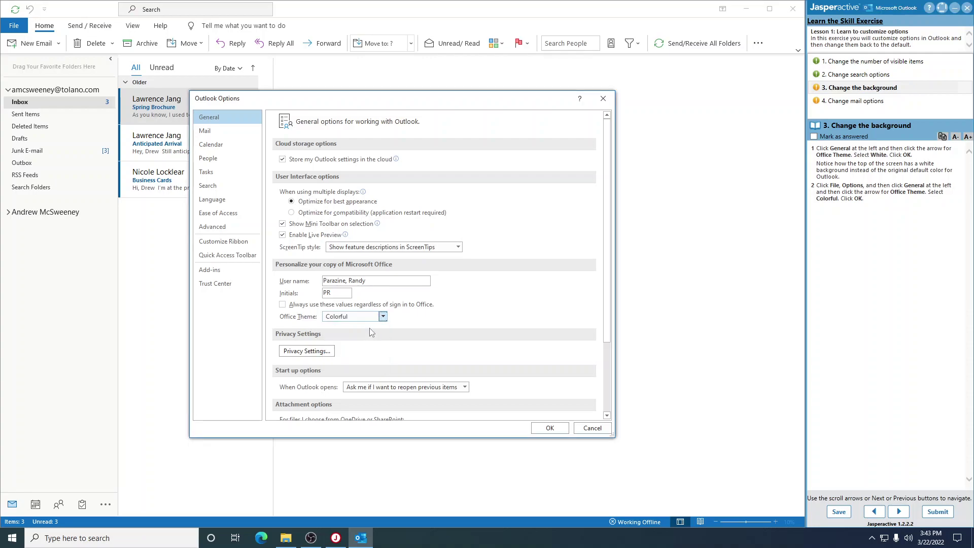
{"action": "left_click", "coordinate": [552, 429]}
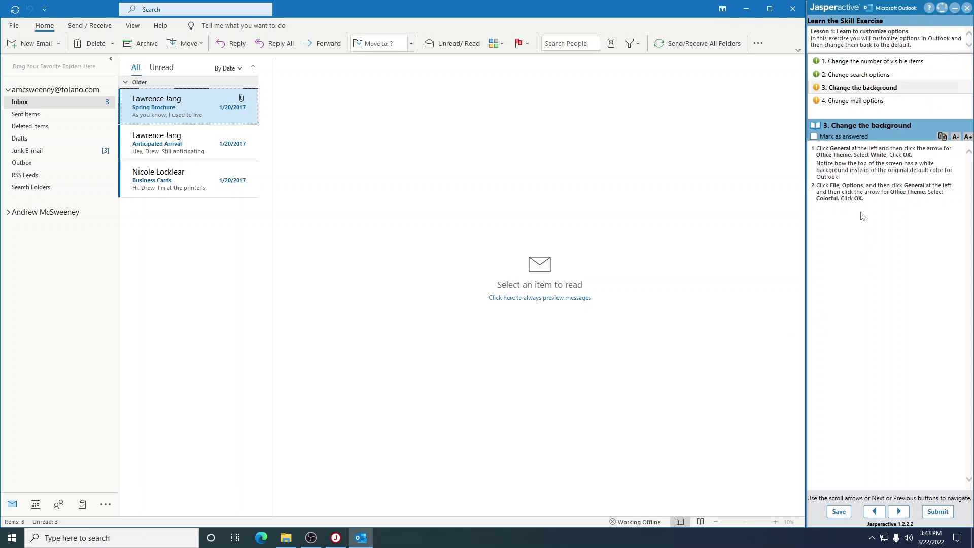
{"action": "left_click", "coordinate": [833, 141]}
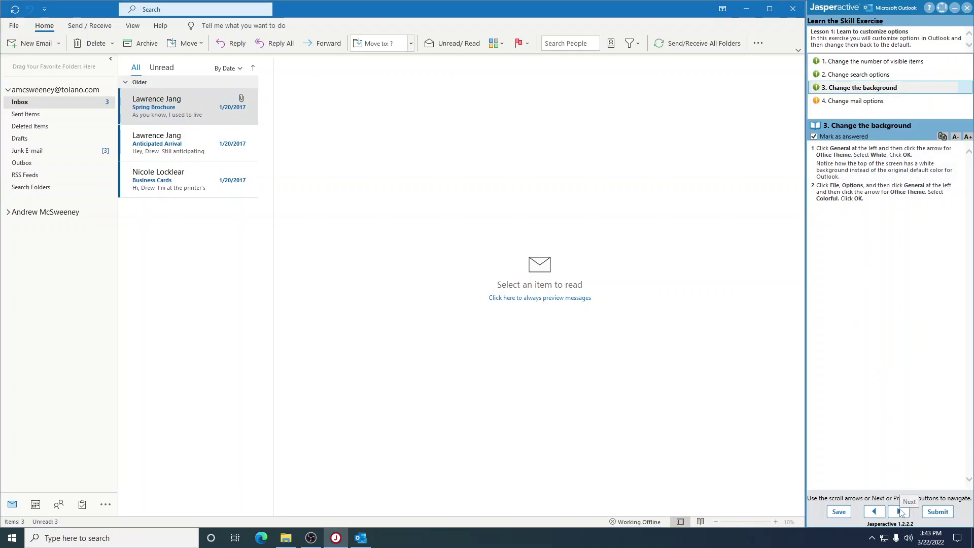
- Advance to the mail-options task and open Stationery and Fonts from the Mail options page
{"action": "left_click", "coordinate": [901, 513]}
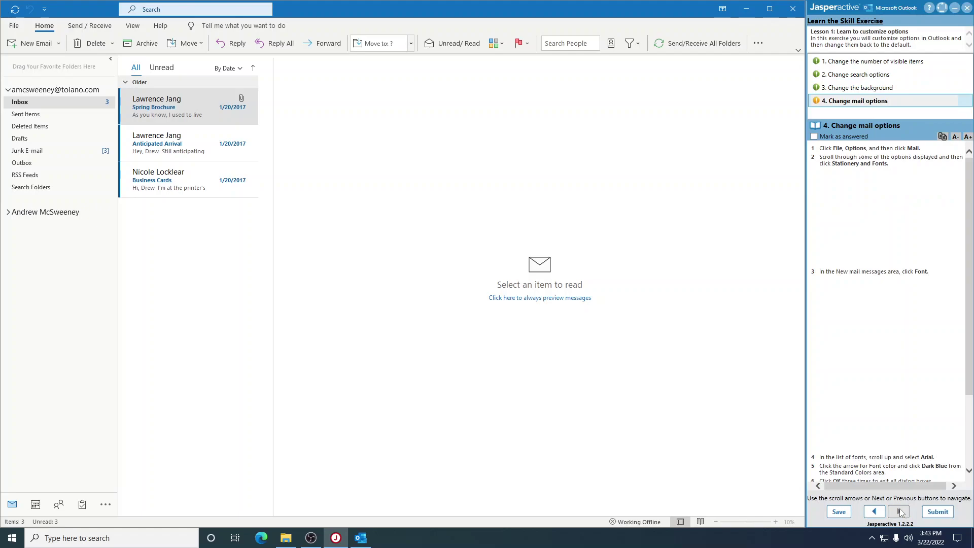
{"action": "left_click", "coordinate": [14, 27]}
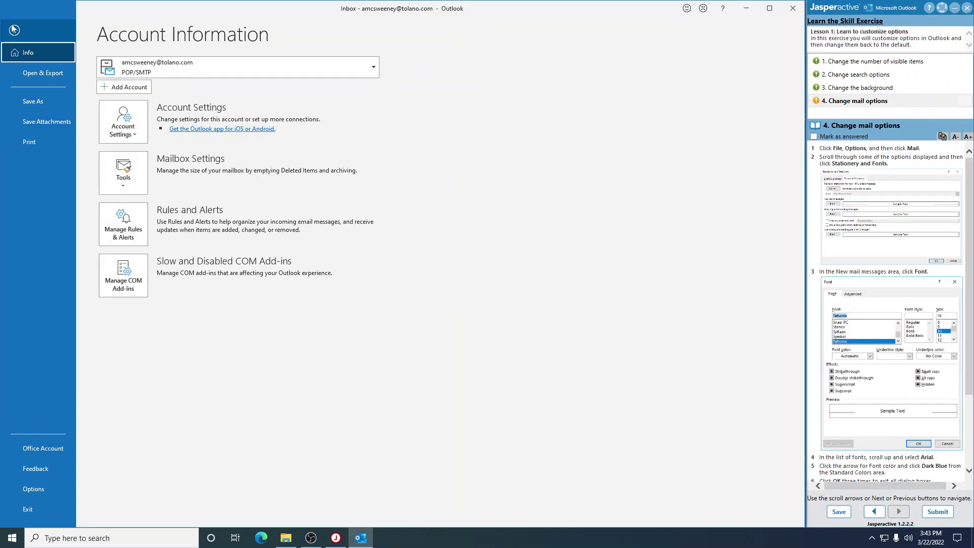
{"action": "left_click", "coordinate": [54, 495]}
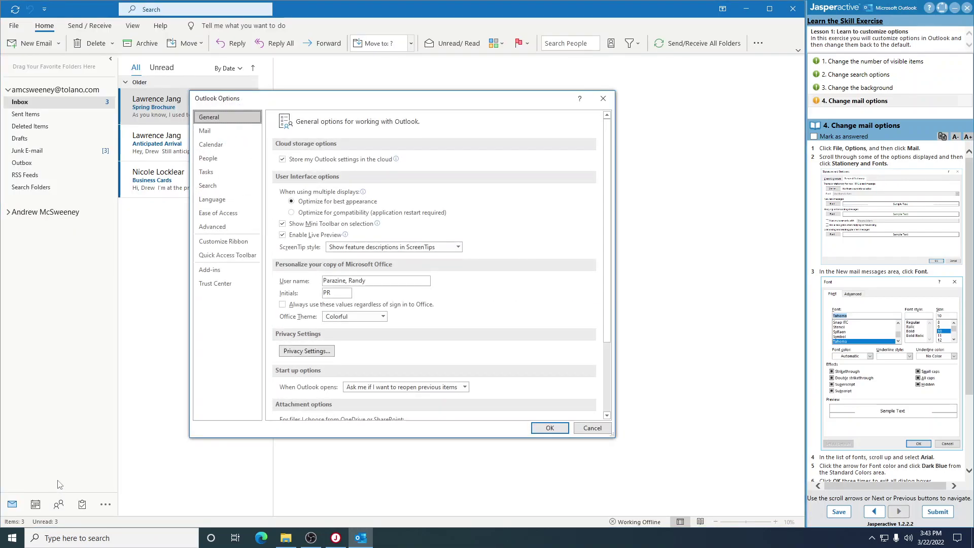
{"action": "left_click", "coordinate": [205, 131]}
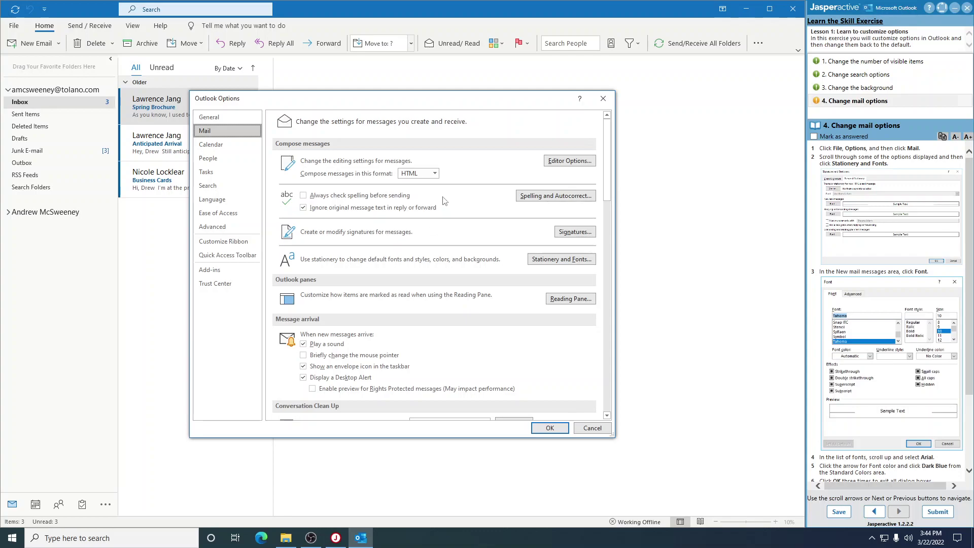
{"action": "scroll", "coordinate": [446, 278], "scroll_direction": "down", "scroll_amount": 15}
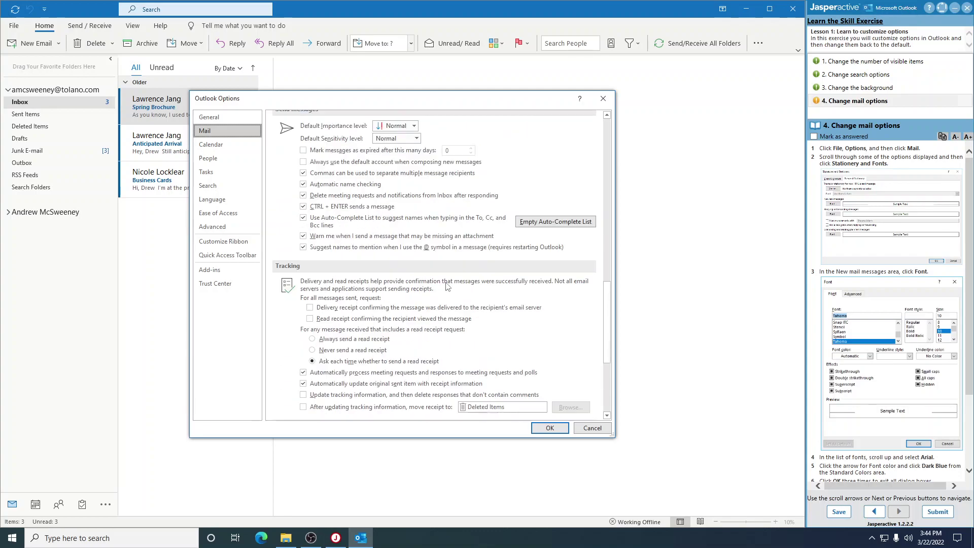
{"action": "scroll", "coordinate": [446, 286], "scroll_direction": "down", "scroll_amount": 3}
{"action": "scroll", "coordinate": [447, 286], "scroll_direction": "up", "scroll_amount": 12}
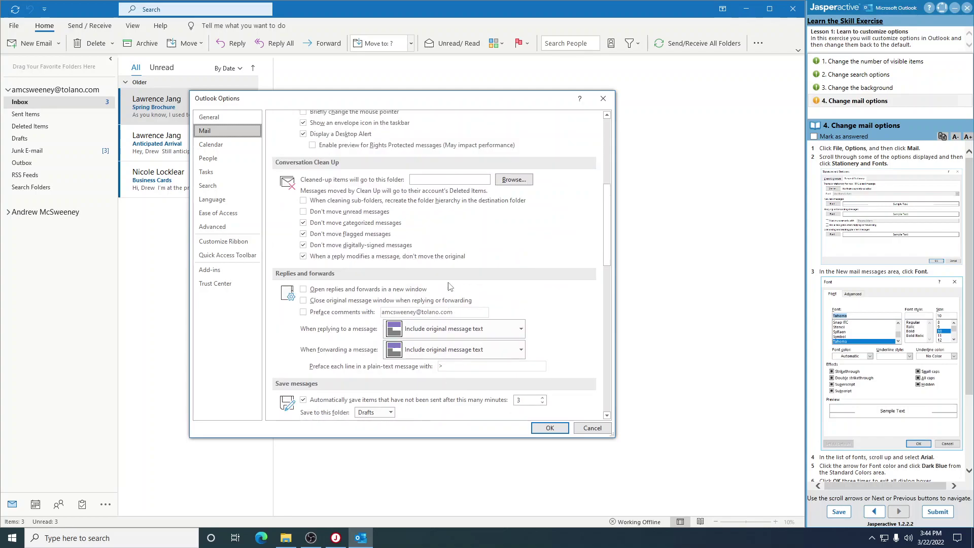
{"action": "scroll", "coordinate": [448, 287], "scroll_direction": "up", "scroll_amount": 4}
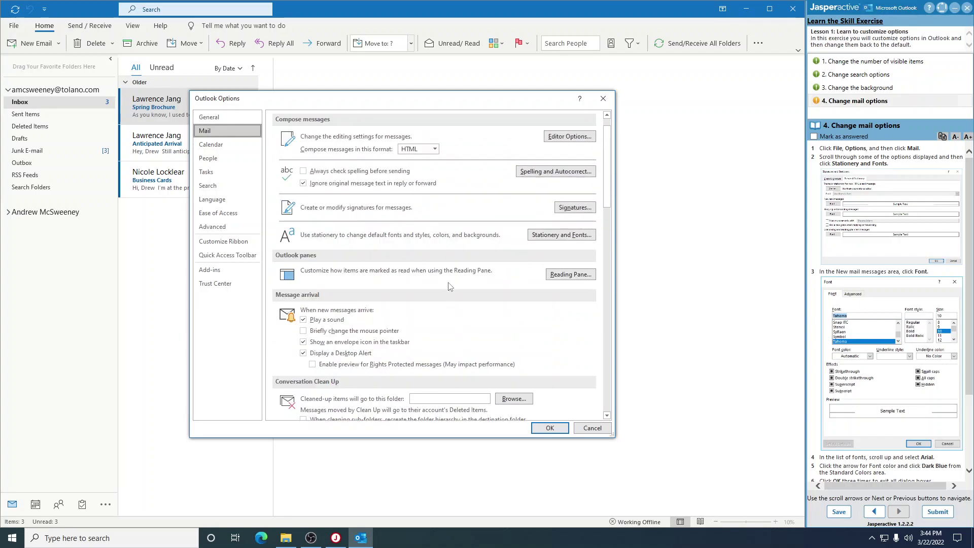
{"action": "scroll", "coordinate": [449, 287], "scroll_direction": "up", "scroll_amount": 1}
{"action": "left_click", "coordinate": [563, 259]}
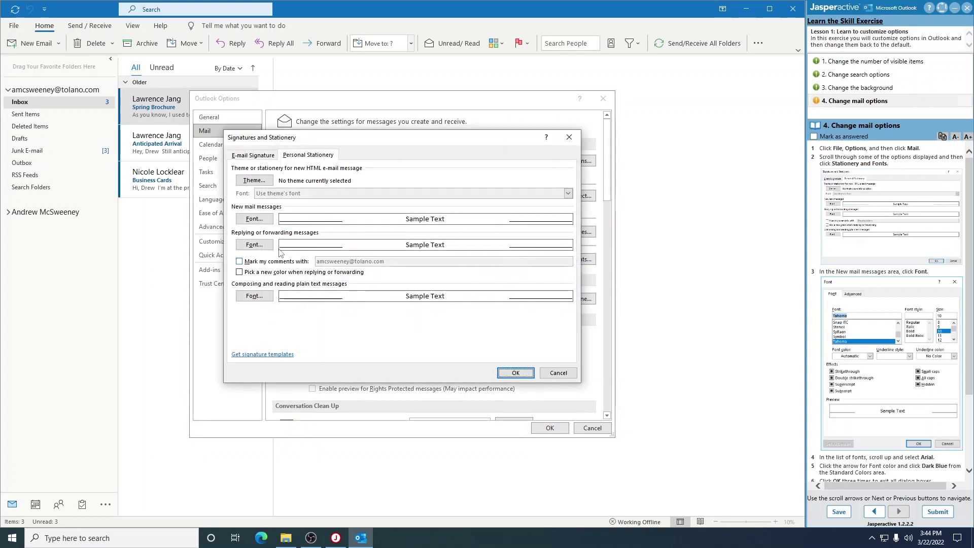
- Set the New mail messages font to Arial in Dark Blue and confirm both dialogs
{"action": "left_click", "coordinate": [256, 218]}
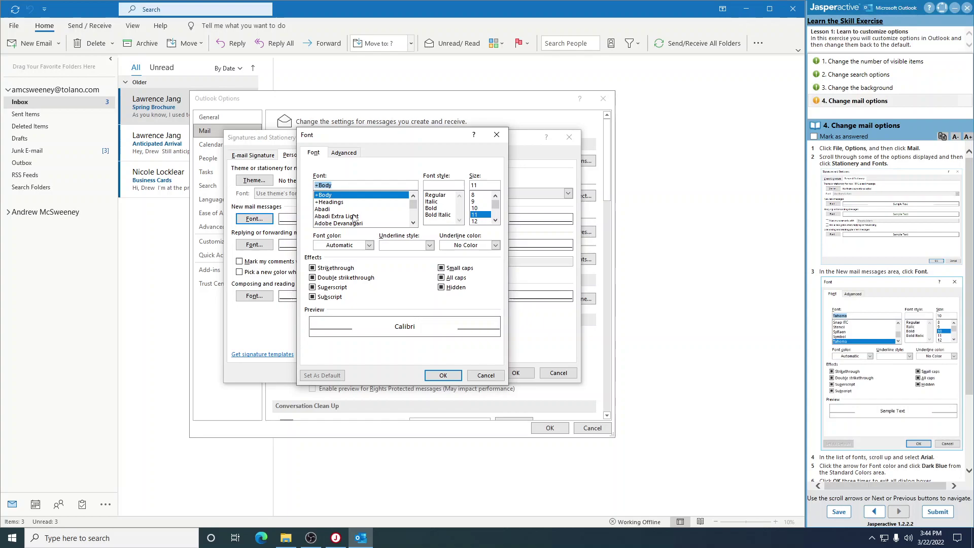
{"action": "scroll", "coordinate": [354, 218], "scroll_direction": "down", "scroll_amount": 4}
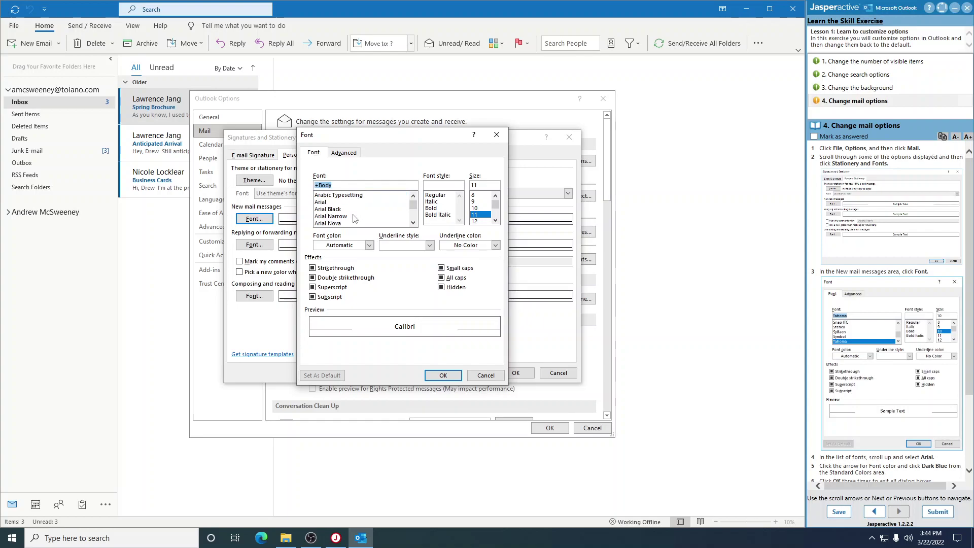
{"action": "left_click", "coordinate": [322, 203]}
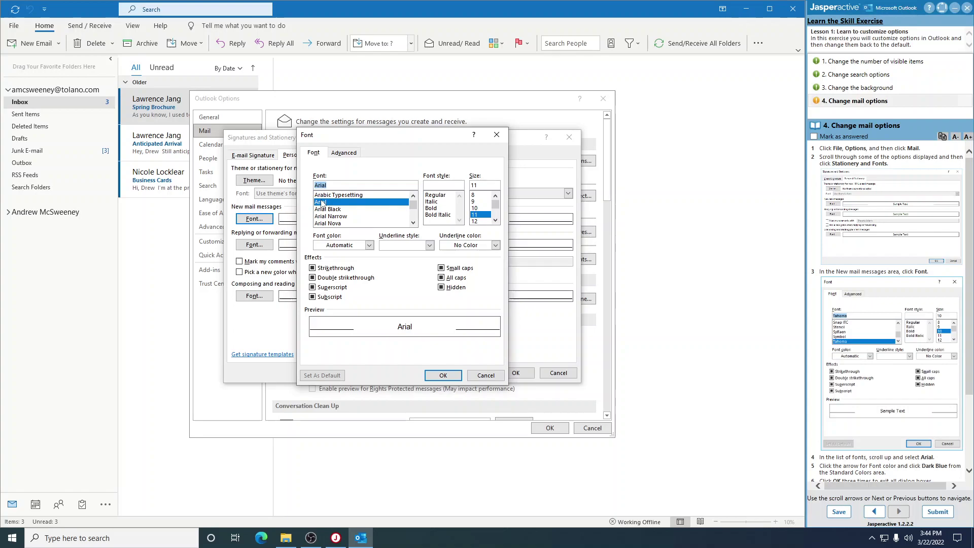
{"action": "scroll", "coordinate": [882, 333], "scroll_direction": "down", "scroll_amount": 2}
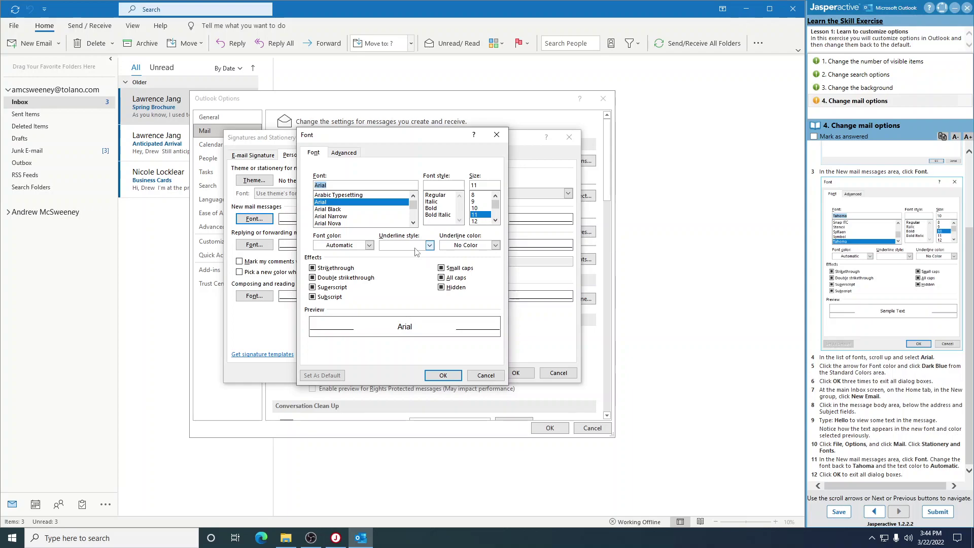
{"action": "left_click", "coordinate": [370, 245]}
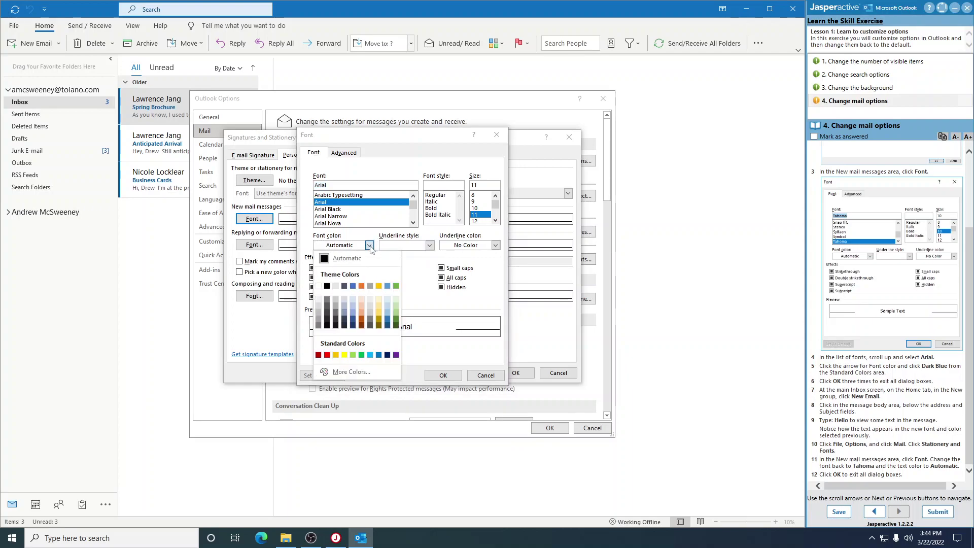
{"action": "left_click", "coordinate": [387, 355]}
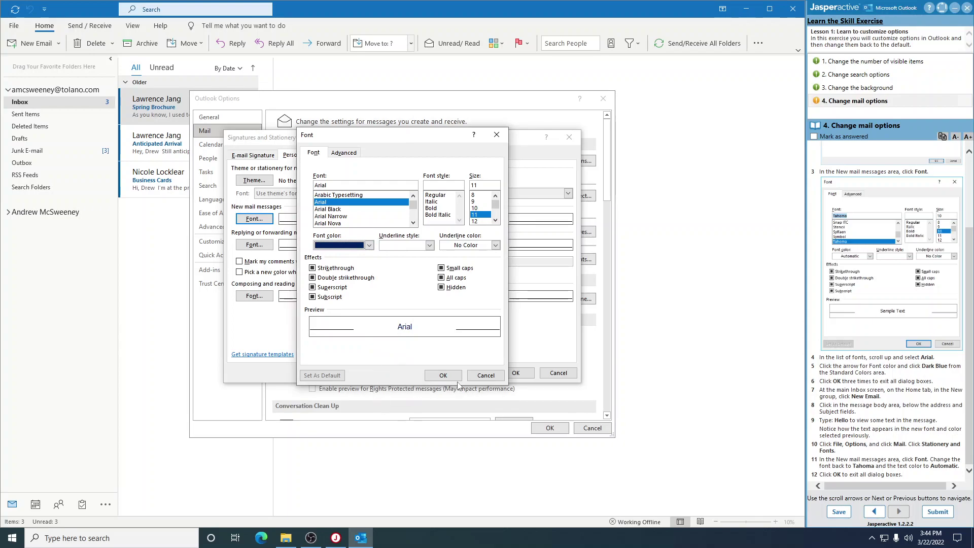
{"action": "left_click", "coordinate": [443, 376]}
{"action": "left_click", "coordinate": [515, 373]}
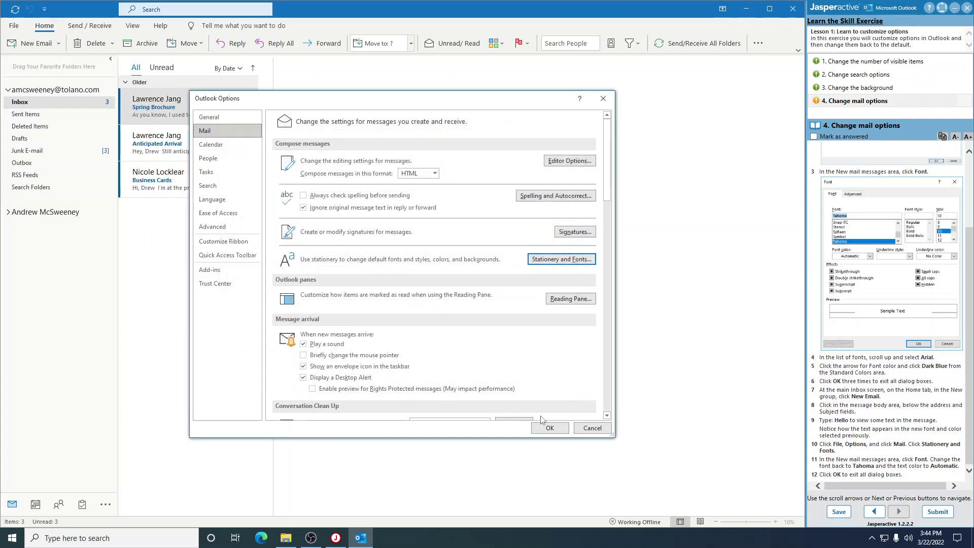
- Close Options and start a new email with 'Hello' typed in the body
{"action": "left_click", "coordinate": [549, 428]}
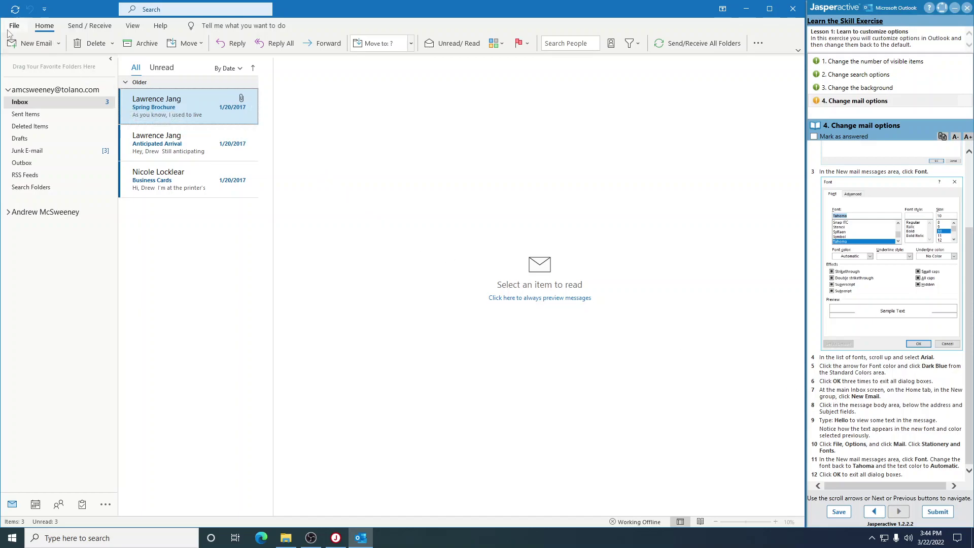
{"action": "left_click", "coordinate": [31, 44]}
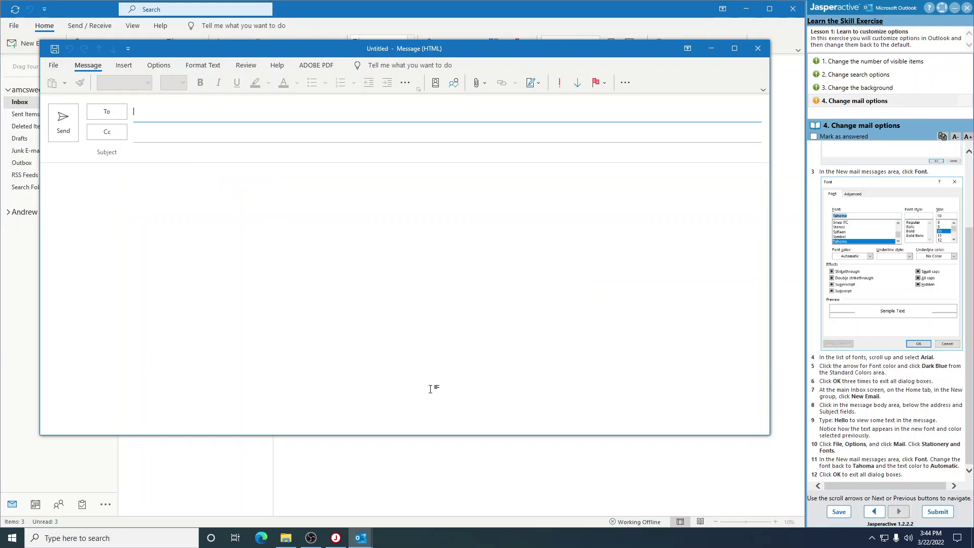
{"action": "left_click", "coordinate": [66, 187]}
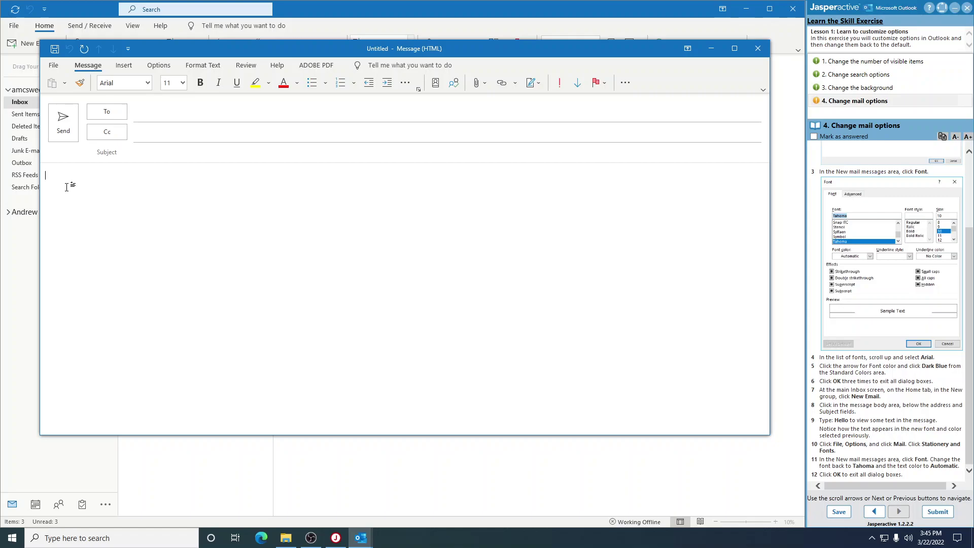
{"action": "type", "text": "Hello"}
- Reopen Stationery and Fonts and set the new-mail font to Tahoma with Automatic colour
{"action": "left_click", "coordinate": [53, 66]}
{"action": "left_click", "coordinate": [67, 416]}
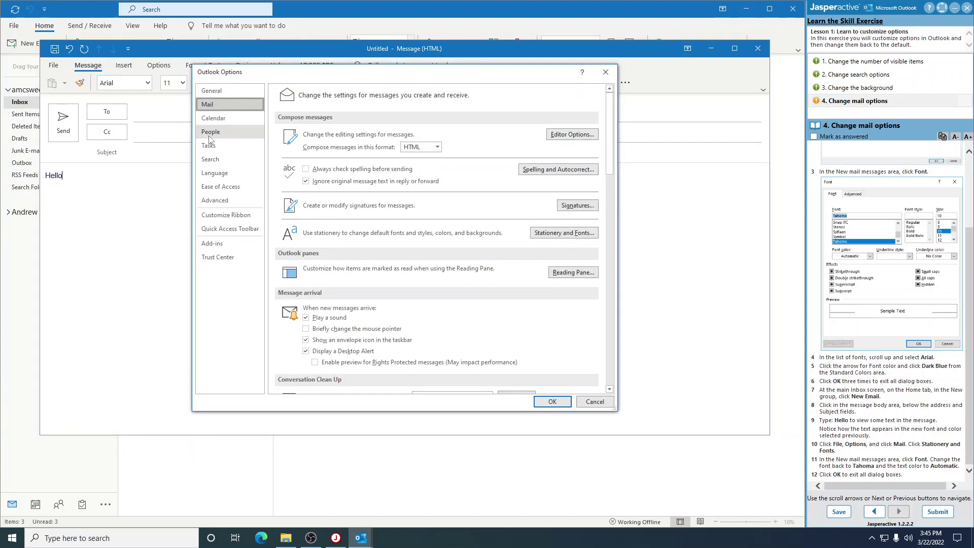
{"action": "left_click", "coordinate": [558, 235]}
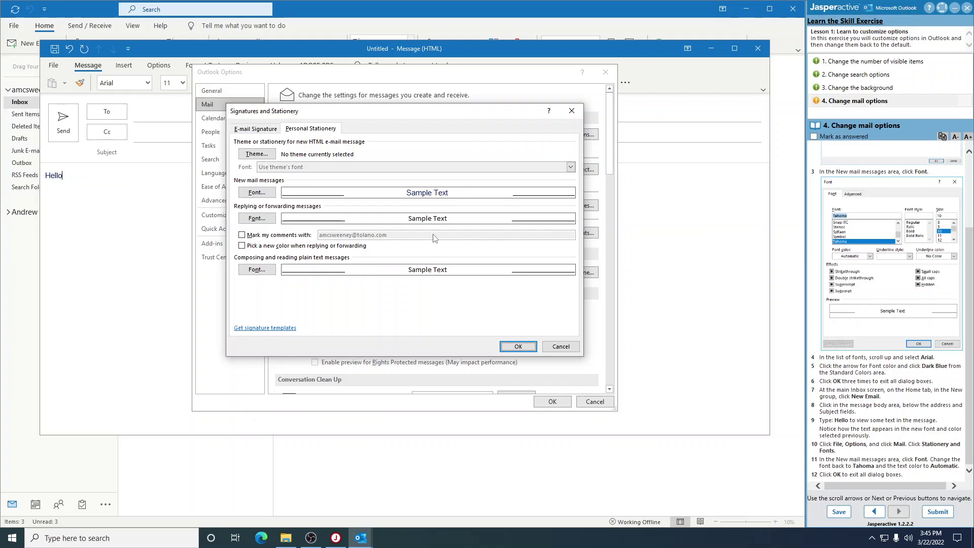
{"action": "left_click", "coordinate": [265, 196]}
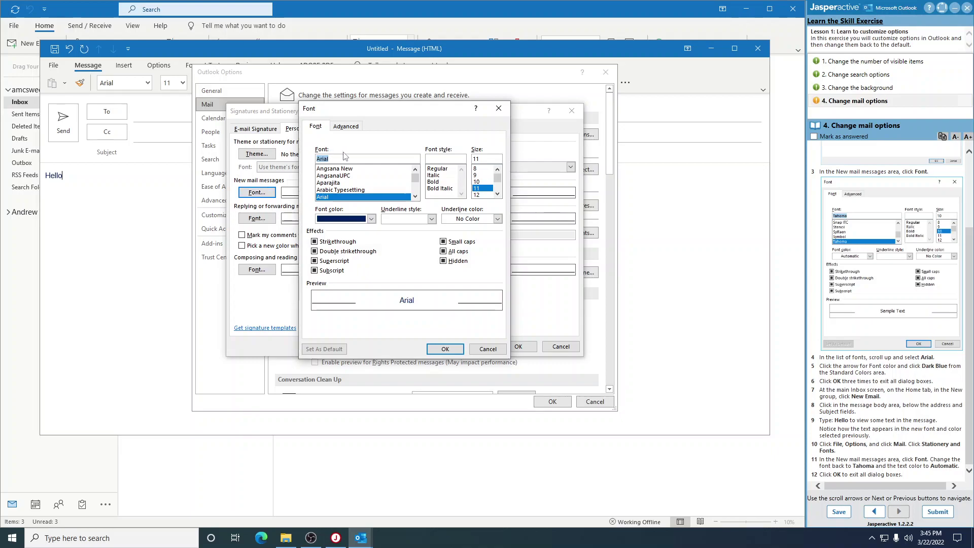
{"action": "type", "text": "ta"}
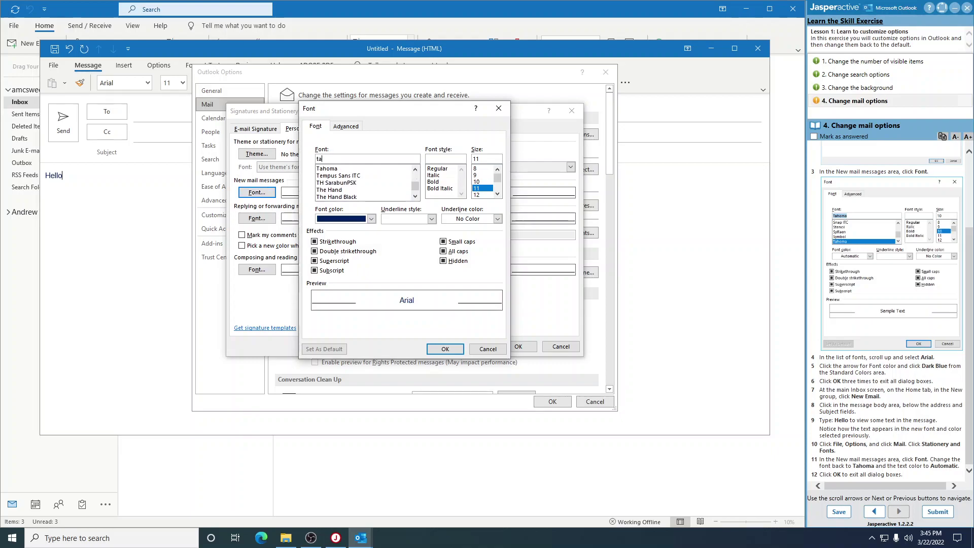
{"action": "left_click", "coordinate": [343, 173]}
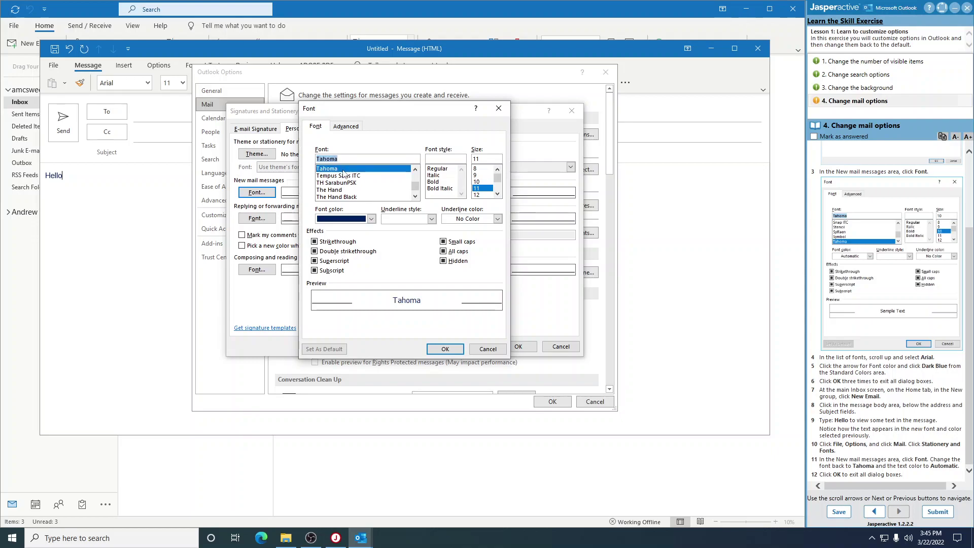
{"action": "left_click", "coordinate": [372, 219]}
{"action": "left_click", "coordinate": [357, 234]}
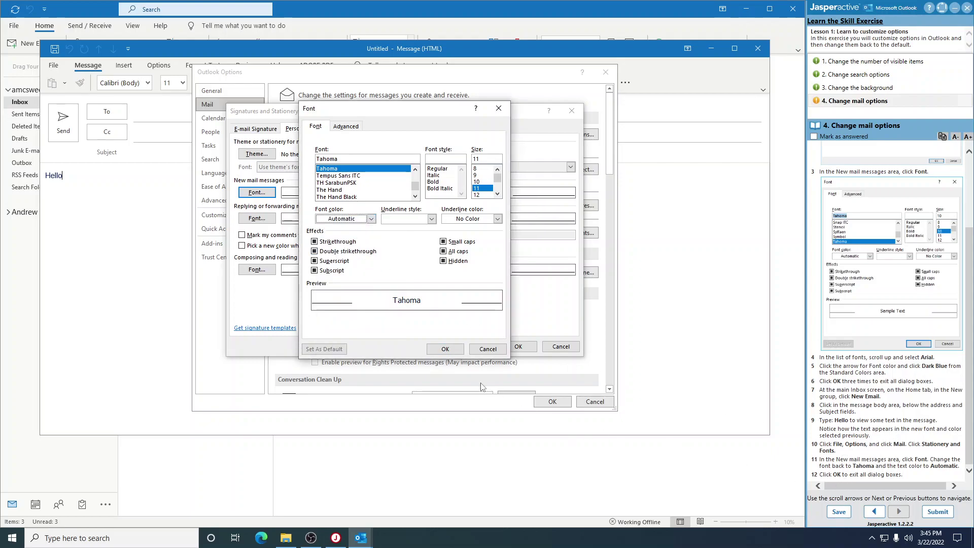
{"action": "left_click", "coordinate": [443, 348]}
{"action": "left_click", "coordinate": [518, 347]}
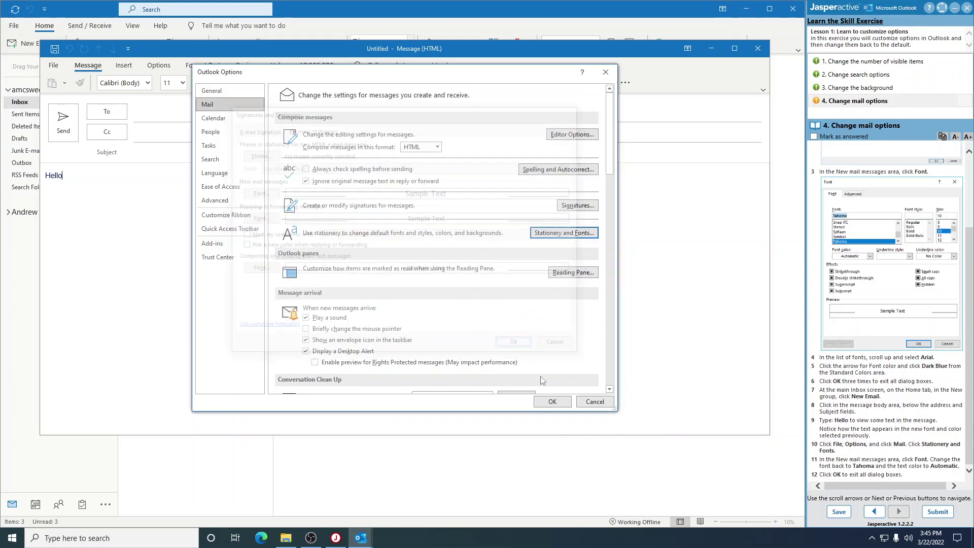
- Close Options, mark the mail-options task answered, and submit the exercise results
{"action": "left_click", "coordinate": [553, 405]}
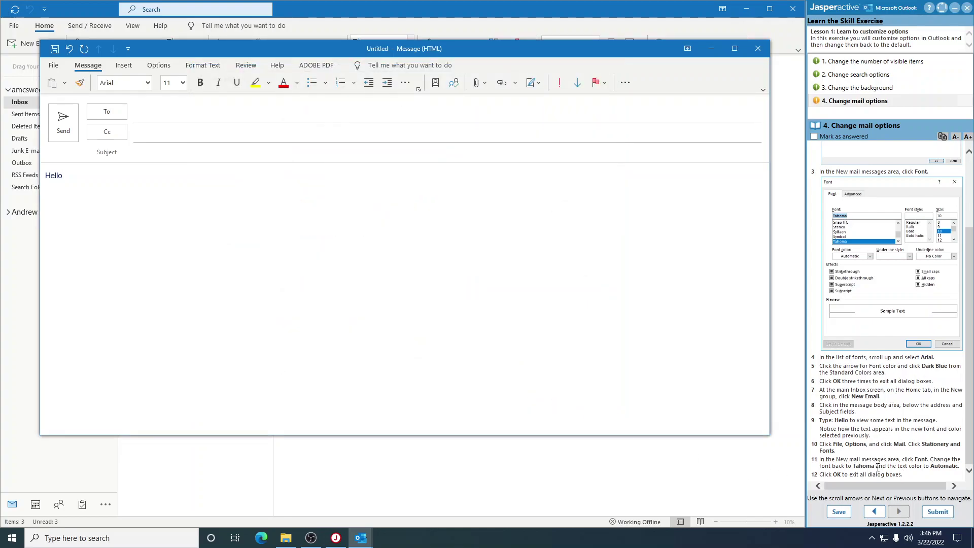
{"action": "left_click", "coordinate": [814, 136]}
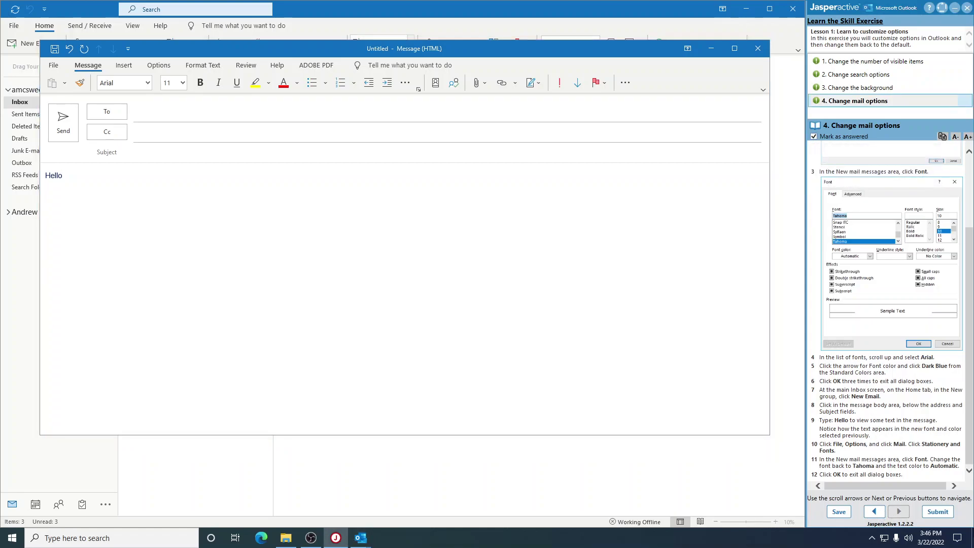
{"action": "left_click", "coordinate": [934, 512]}
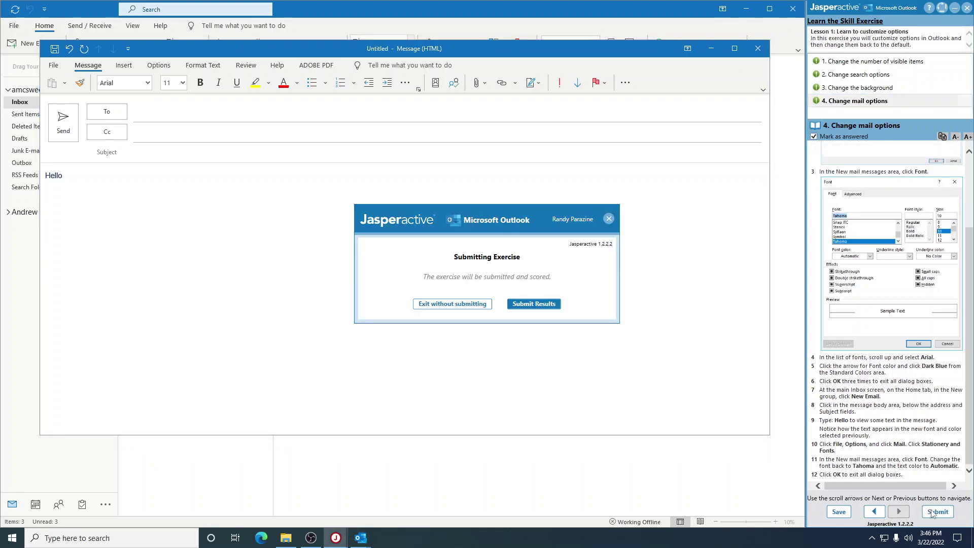
{"action": "left_click", "coordinate": [535, 304]}
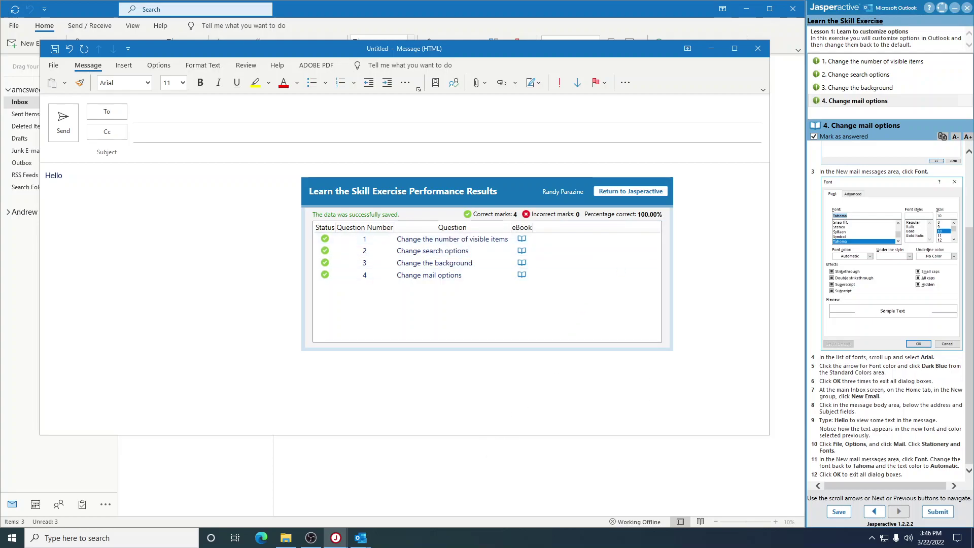
{"action": "left_click", "coordinate": [305, 539]}
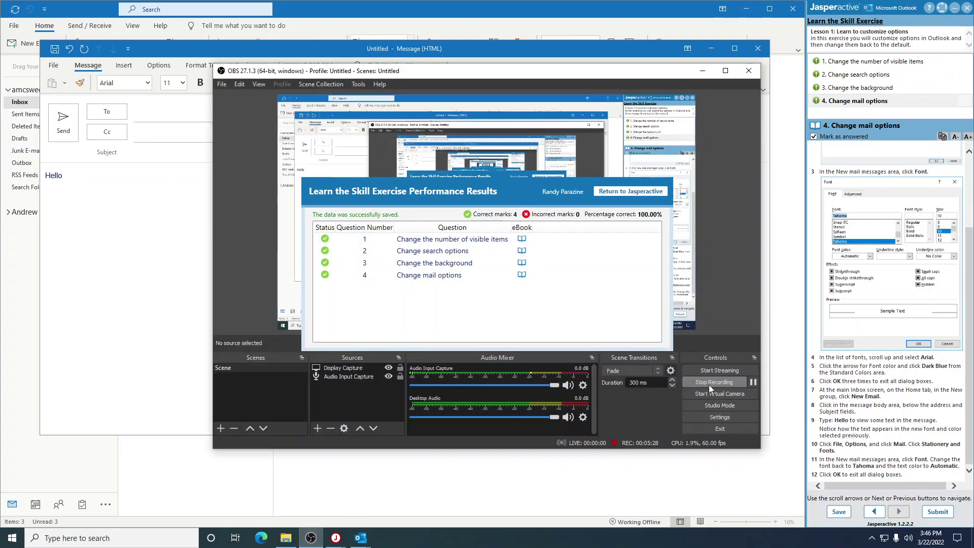